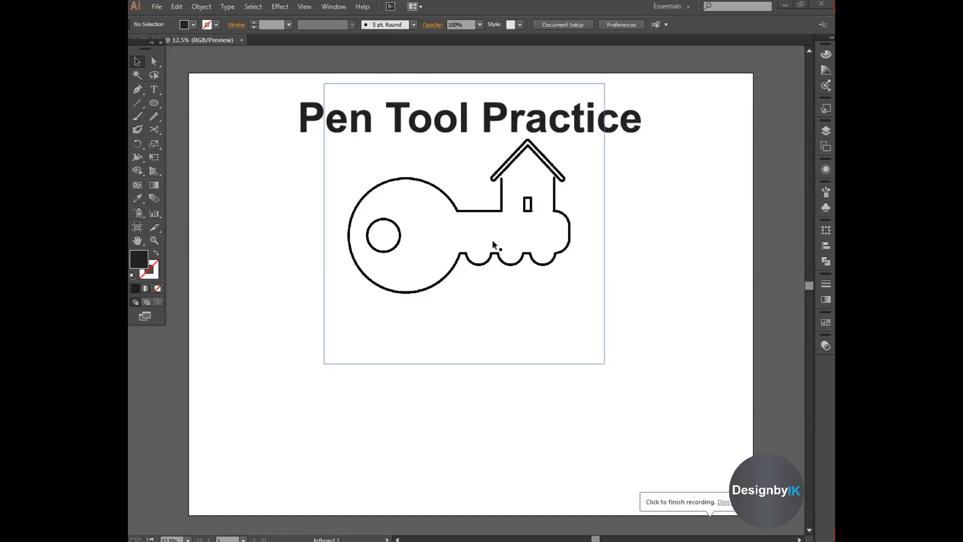
Step: Fade the placed key-and-house image to 30% opacity in the Transparency panel
left_click(499, 254)
left_click(827, 345)
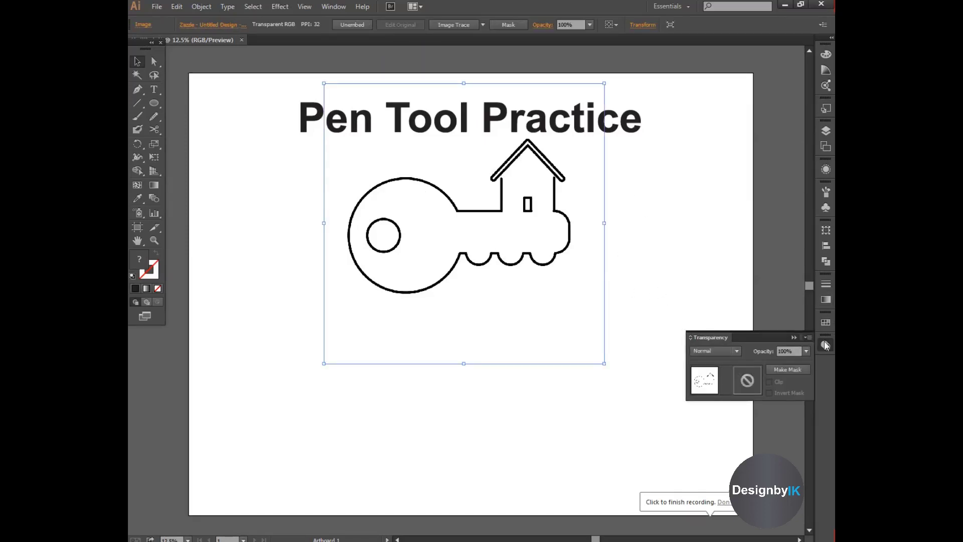
left_click(807, 351)
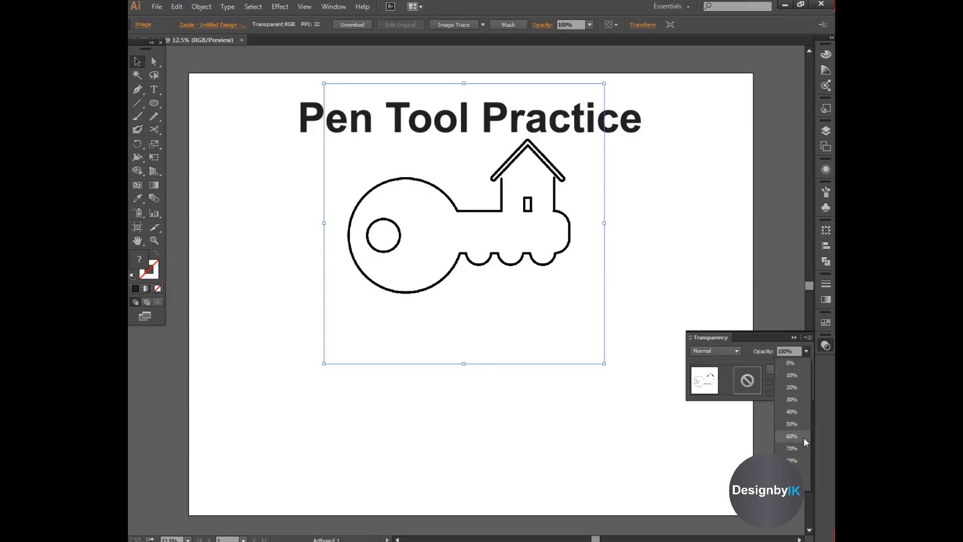
left_click(793, 400)
left_click(591, 248)
left_click(561, 248)
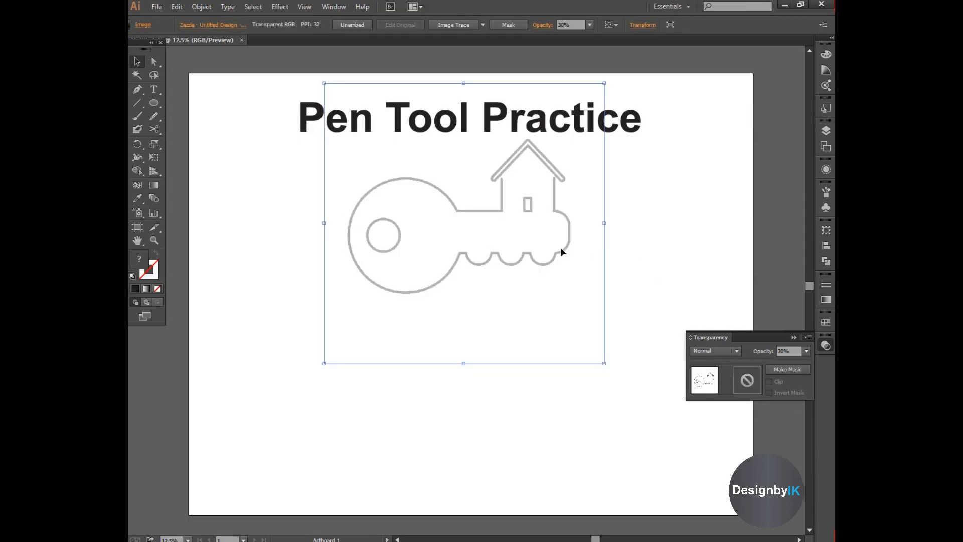
left_click(563, 253)
left_click(793, 338)
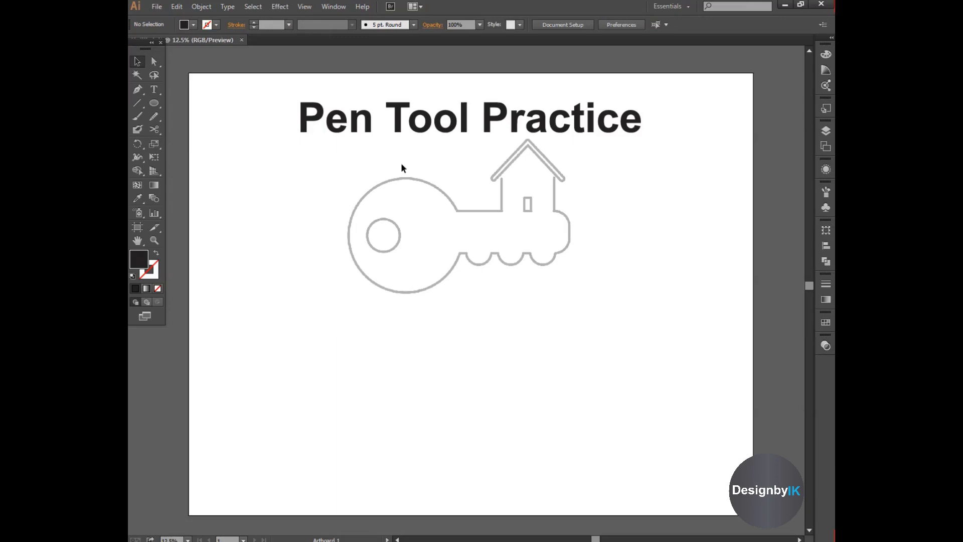
Step: Draw an unfilled circle over the key's round head with the Ellipse Tool
left_click_drag(154, 103, 216, 130)
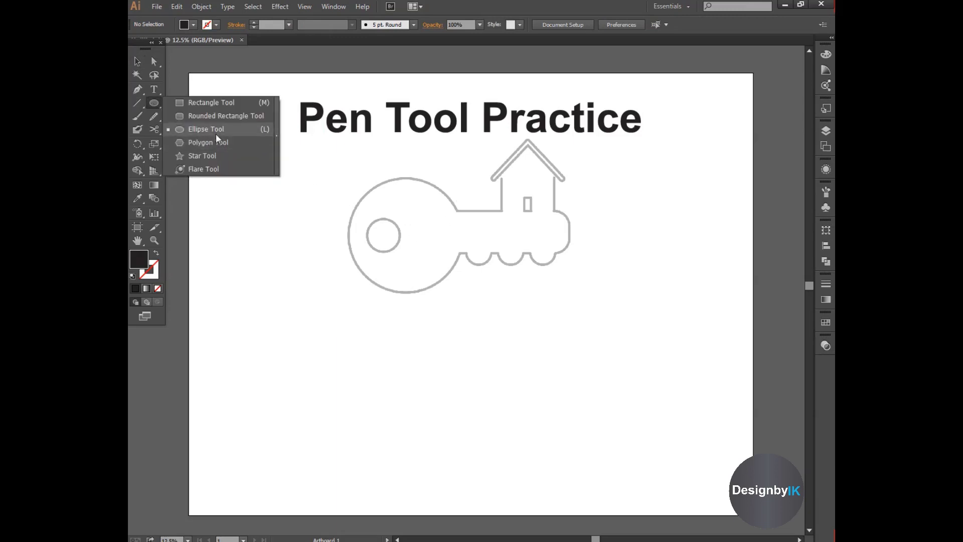
left_click_drag(409, 227, 467, 277)
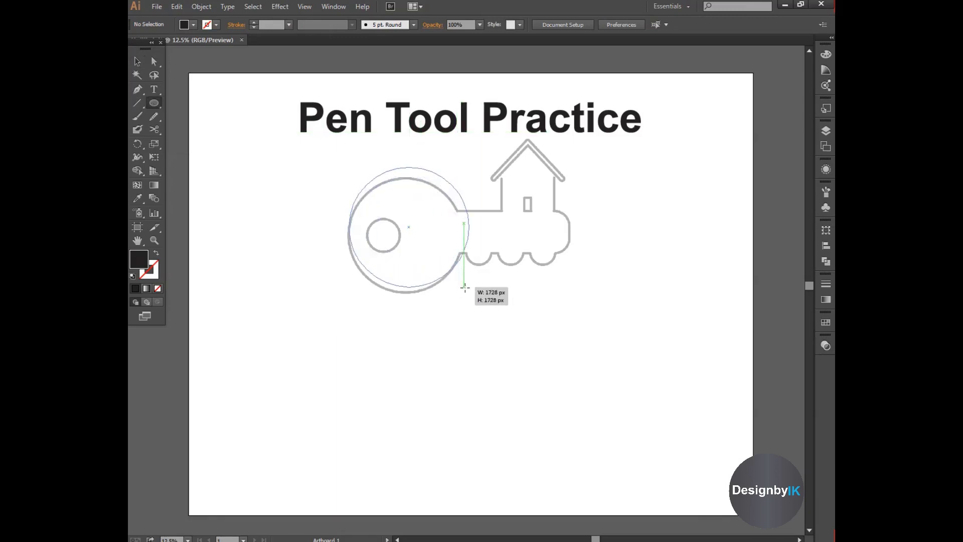
left_click(184, 25)
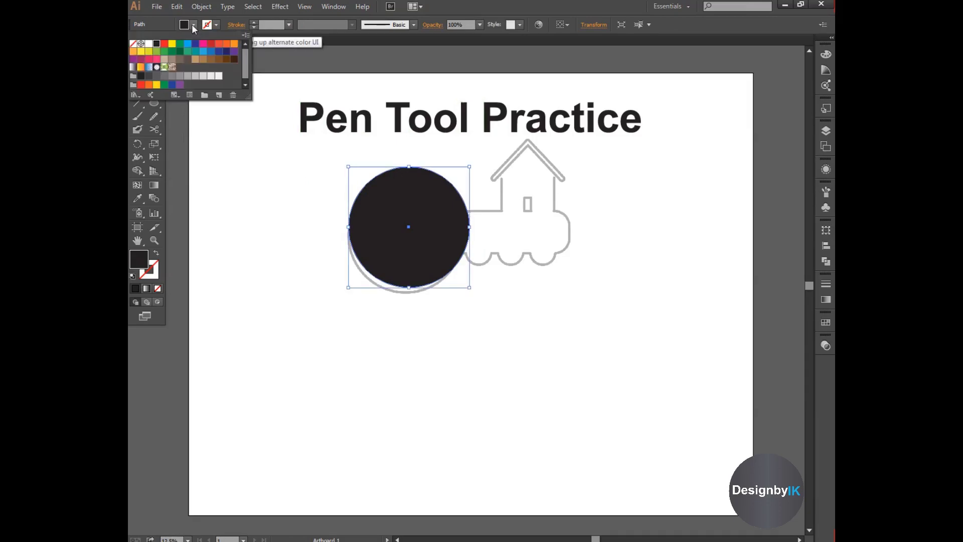
left_click(133, 43)
Step: Give the circle a 40 pt stroke and nudge it down onto the key head
left_click(289, 25)
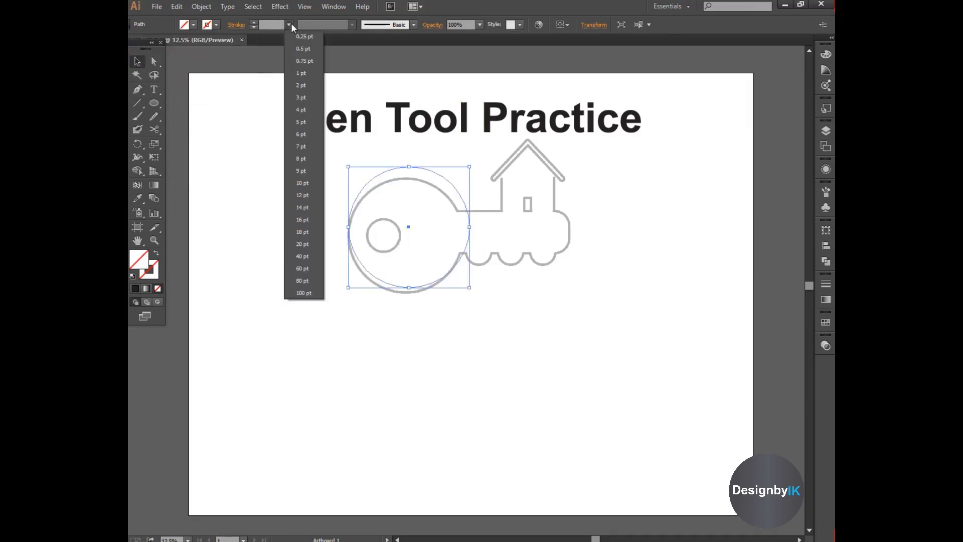
left_click(301, 192)
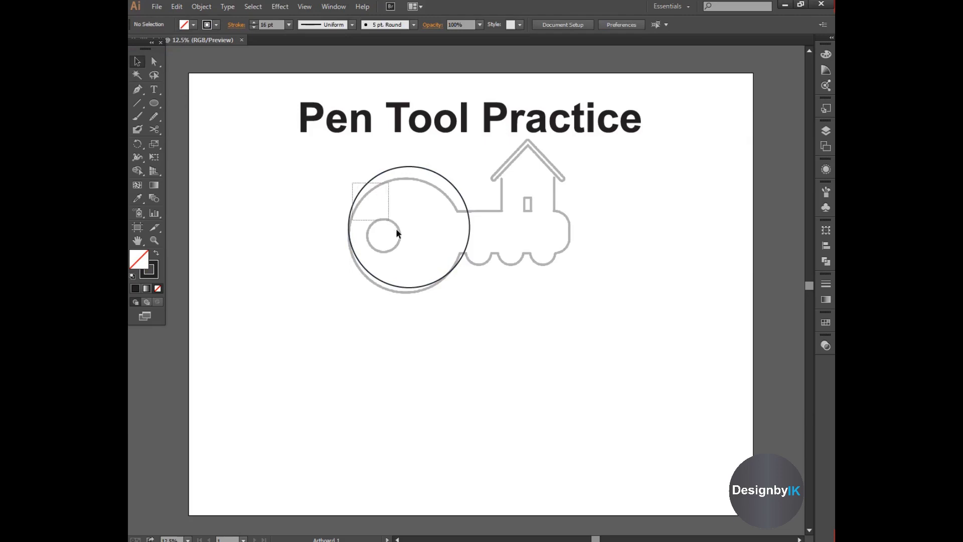
left_click(289, 24)
left_click(303, 244)
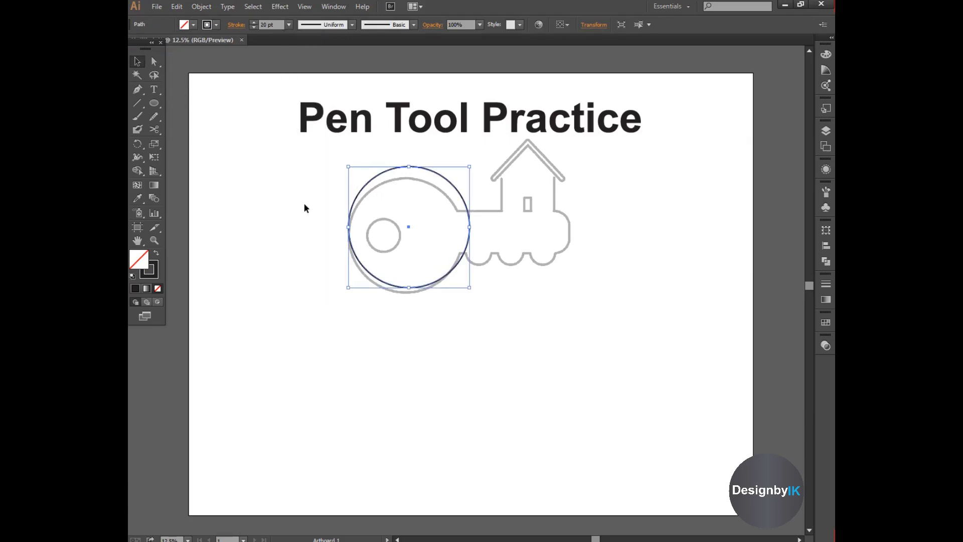
left_click(289, 24)
left_click(302, 252)
left_click(379, 278)
left_click_drag(379, 277, 378, 284)
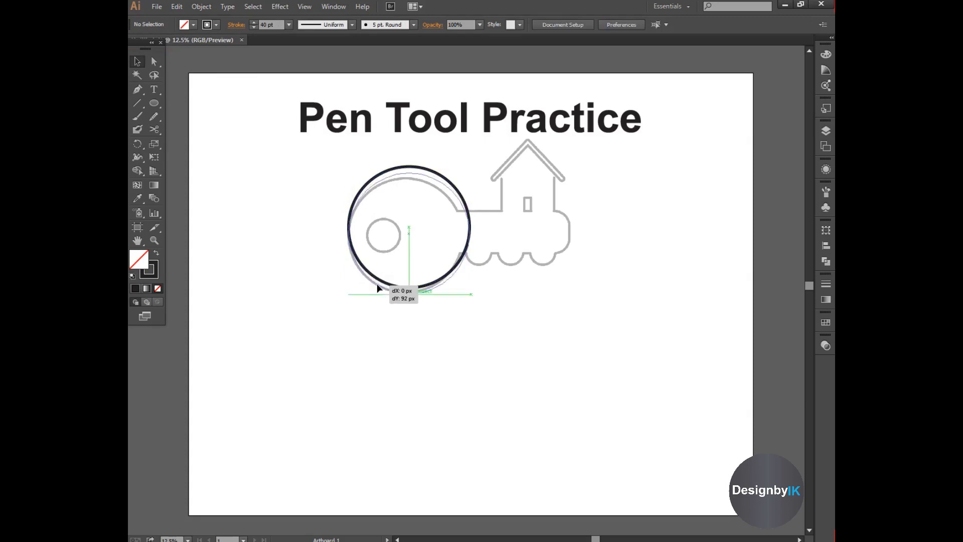
left_click(284, 222)
Step: Draw a small circle over the key's hole and shrink the large circle to fit the head
left_click_drag(154, 103, 206, 132)
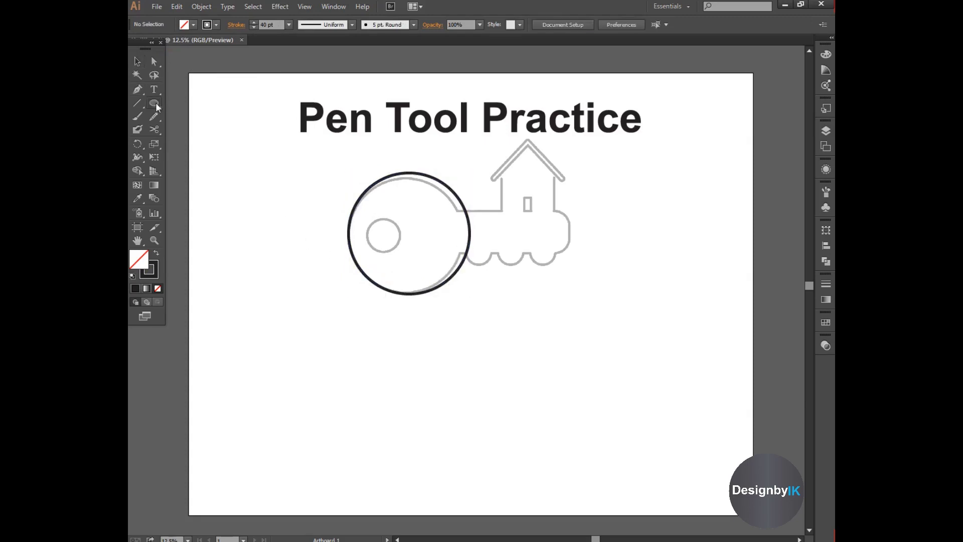
left_click_drag(359, 217, 391, 250)
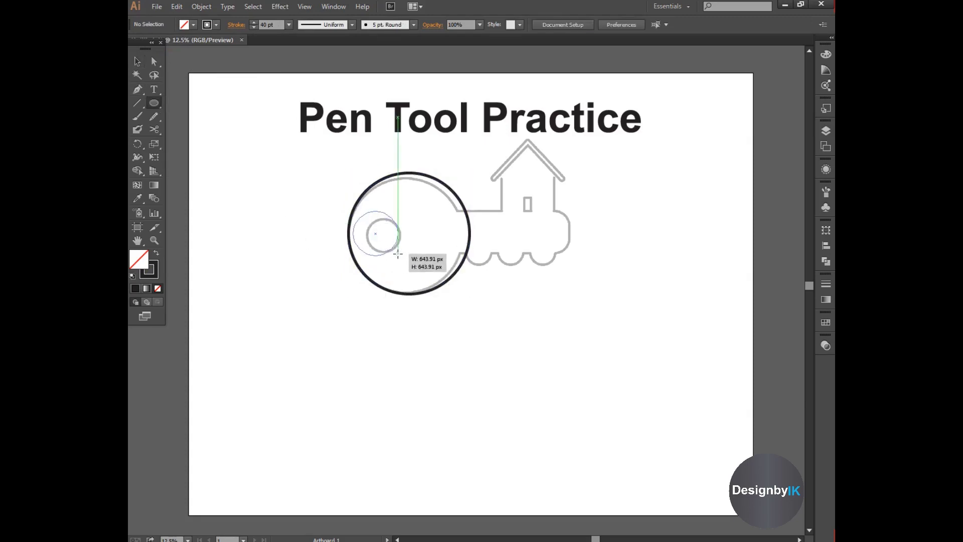
left_click(138, 60)
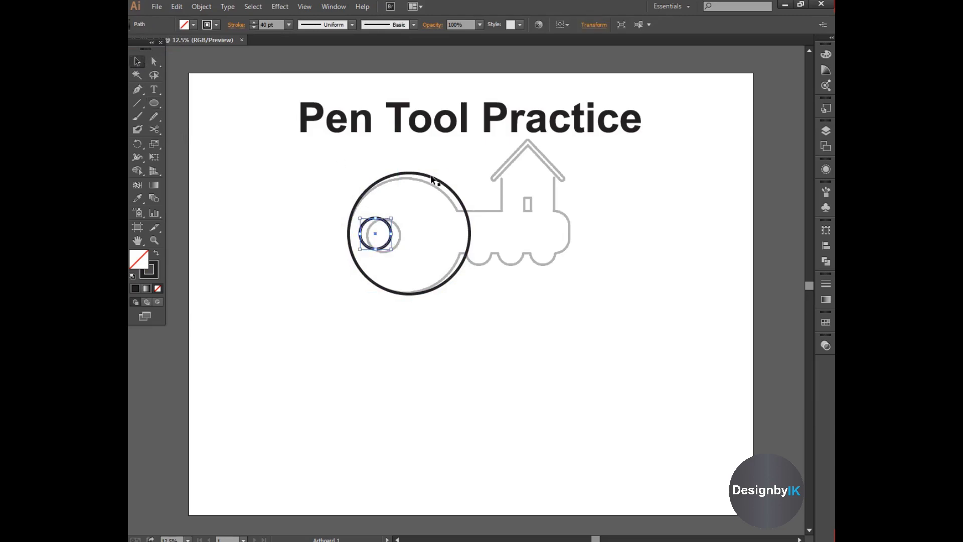
left_click(460, 201)
left_click_drag(470, 295, 465, 290)
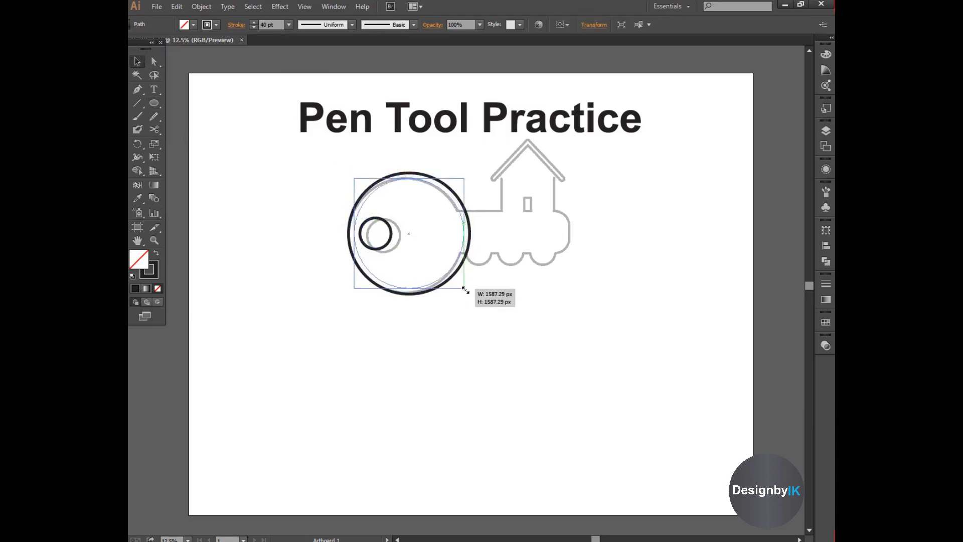
left_click(414, 268)
Step: Place the small circle on the hole, group both circles, and shift the group left
left_click_drag(404, 246, 393, 251)
left_click(424, 266)
left_click_drag(333, 197, 393, 243)
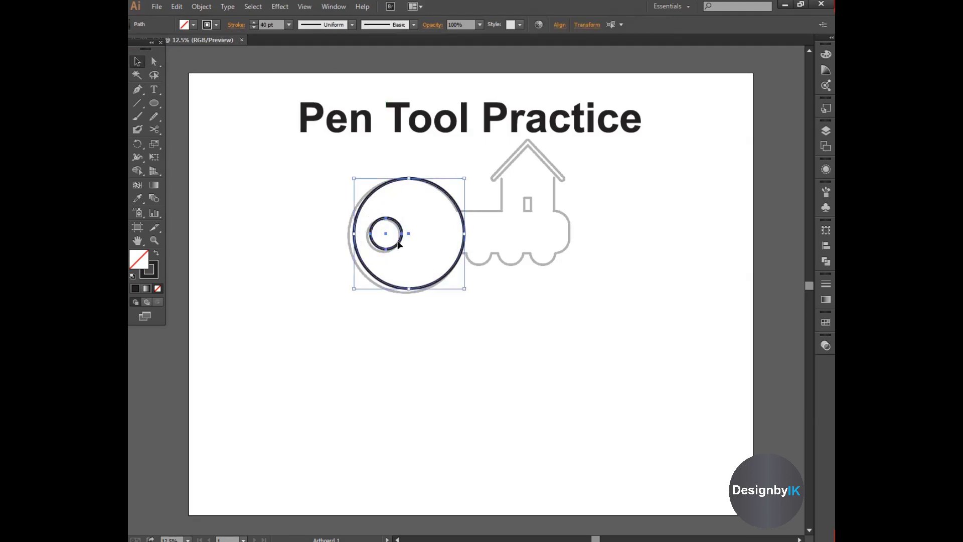
right_click(398, 236)
left_click(442, 294)
left_click_drag(434, 288, 424, 288)
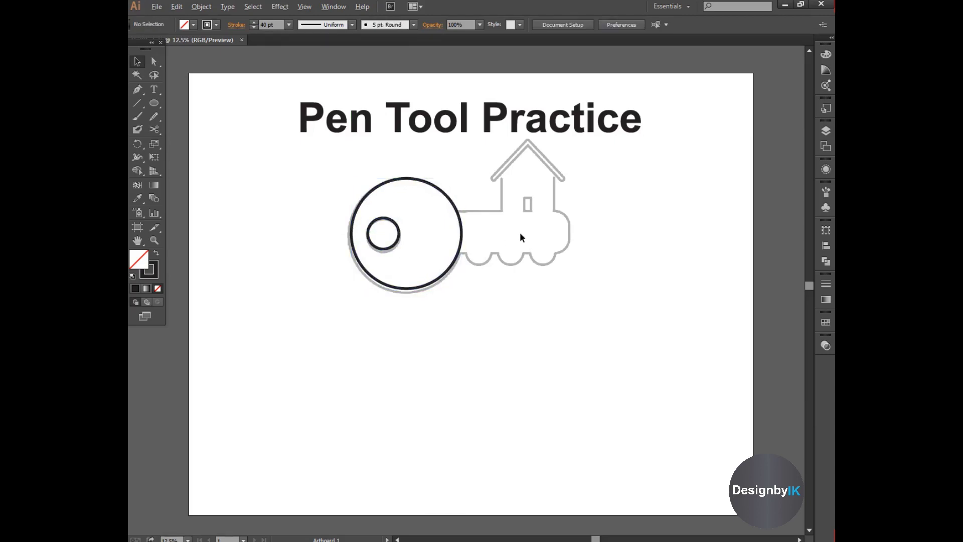
Step: Zoom in and start a Pen path at the circle's right edge along the key shaft
scroll(520, 233, "up", 1, "alt")
scroll(520, 236, "up", 3)
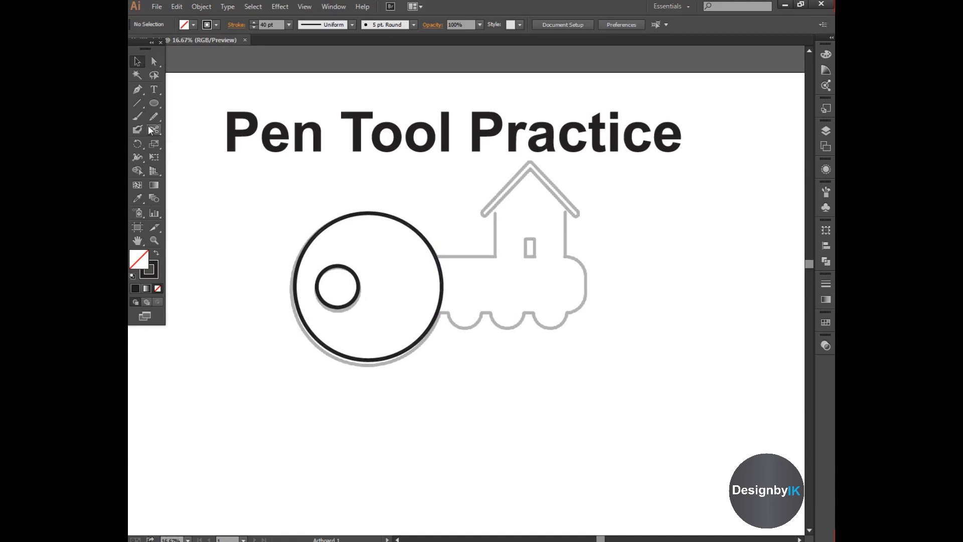
left_click_drag(140, 89, 213, 88)
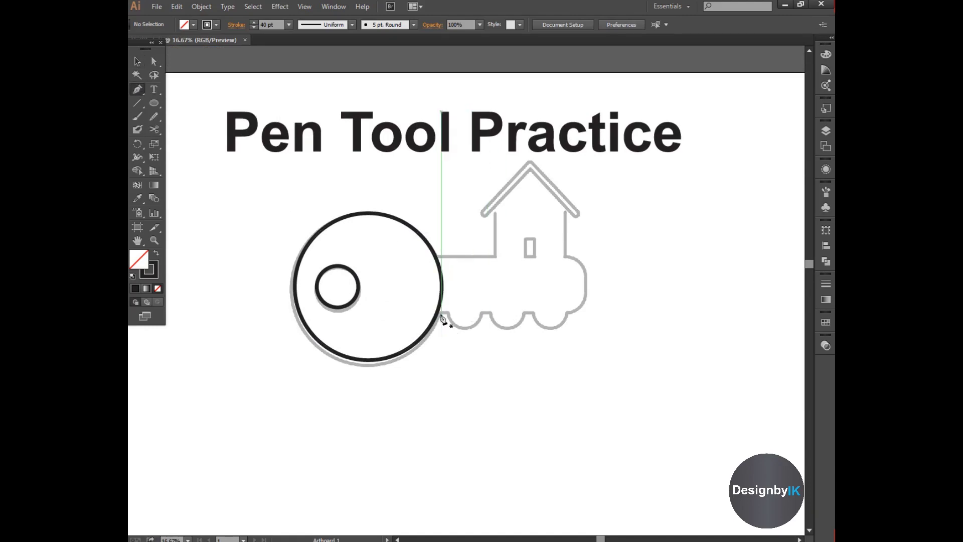
mouse_move(437, 313)
left_mouse_down()
mouse_move(449, 315)
mouse_move(449, 335)
left_mouse_up()
left_click_drag(482, 300, 482, 296)
left_click(482, 313, "alt")
left_click(487, 312)
Step: Curve the path around the teeth and shaft end, then up the house's right wall
mouse_move(490, 313)
left_mouse_down()
mouse_move(491, 332)
mouse_move(523, 291)
mouse_move(531, 331)
mouse_move(563, 332)
left_mouse_up()
left_click(523, 314)
left_click(566, 315)
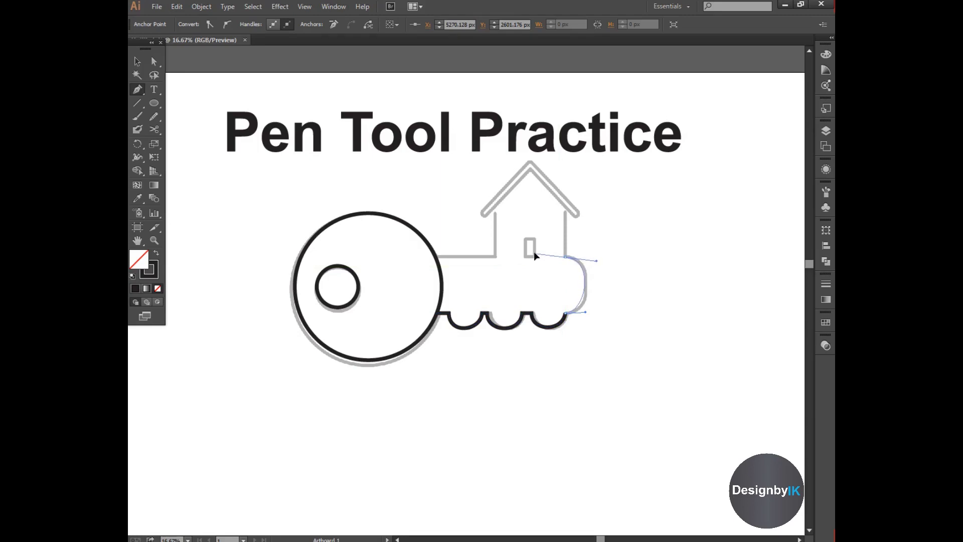
left_click_drag(536, 259, 533, 248)
left_click(565, 258)
left_click(566, 213)
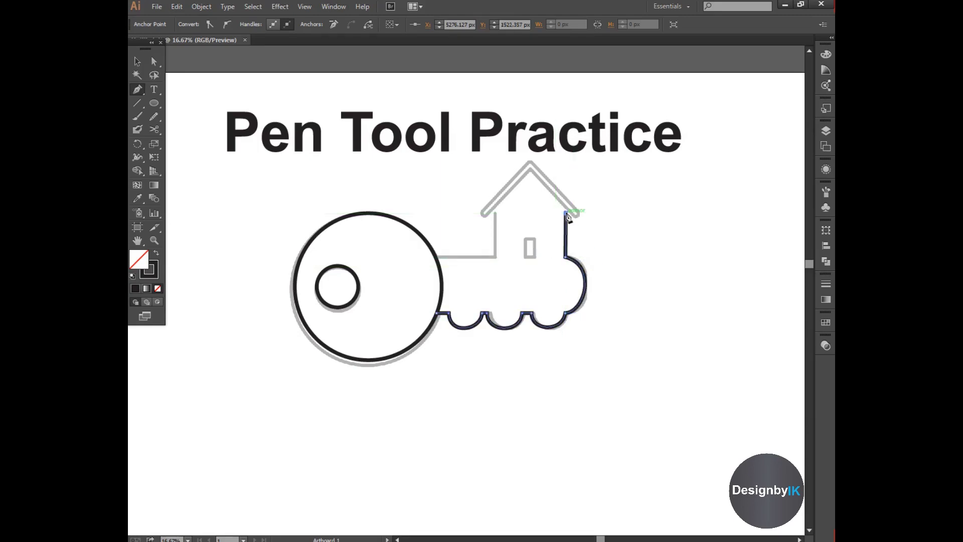
left_click(598, 248, "ctrl")
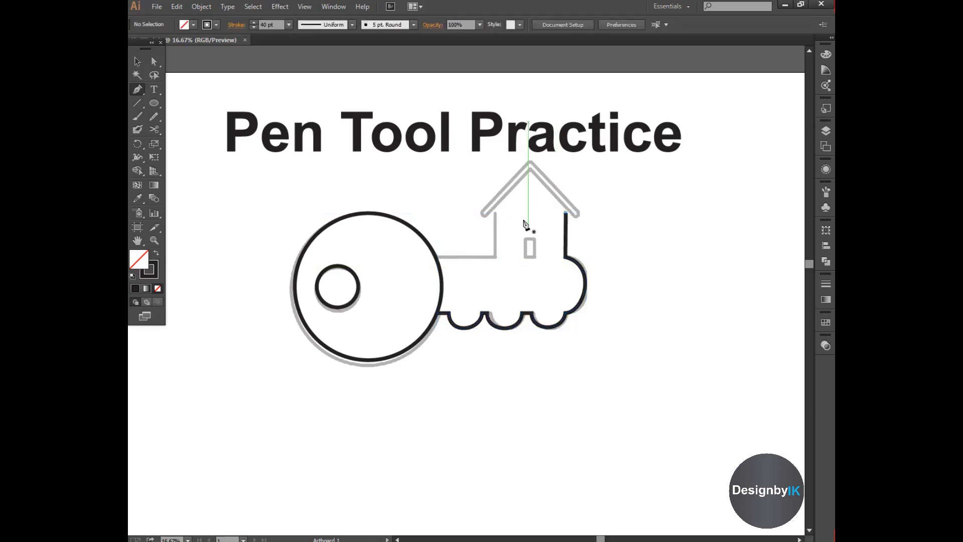
Step: Draw the left wall path from the eave down and across to the big circle
left_click(495, 214)
left_click(496, 256)
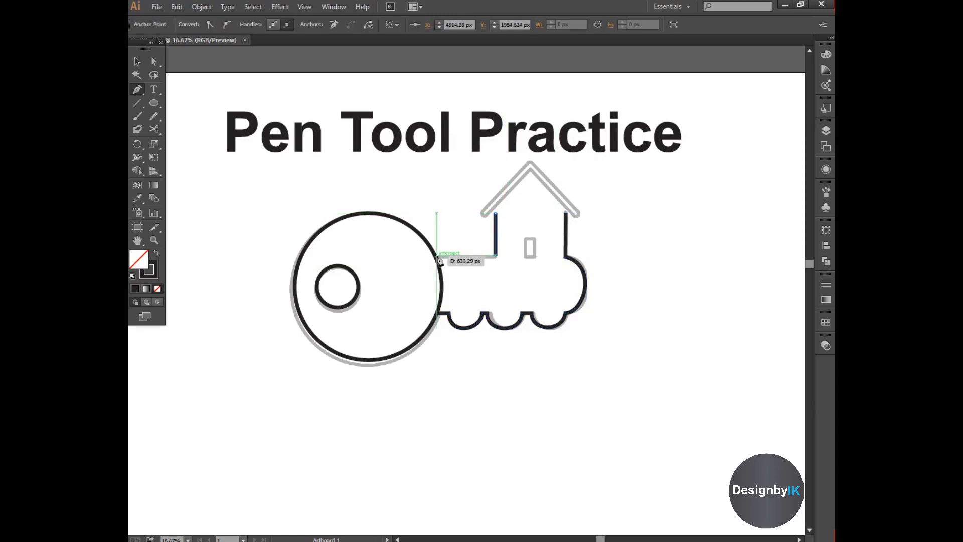
left_click(435, 256)
left_click(137, 61)
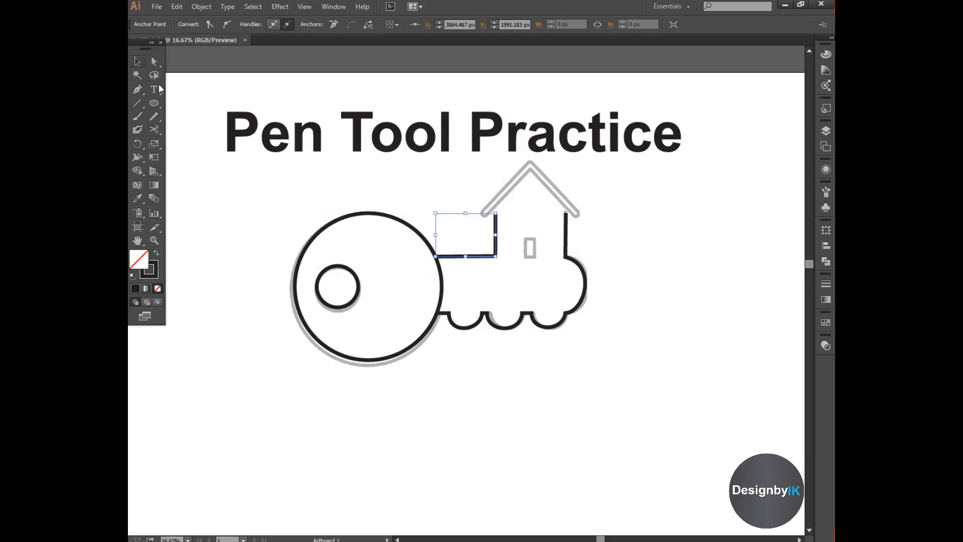
left_click(646, 357)
scroll(552, 297, "up", 1)
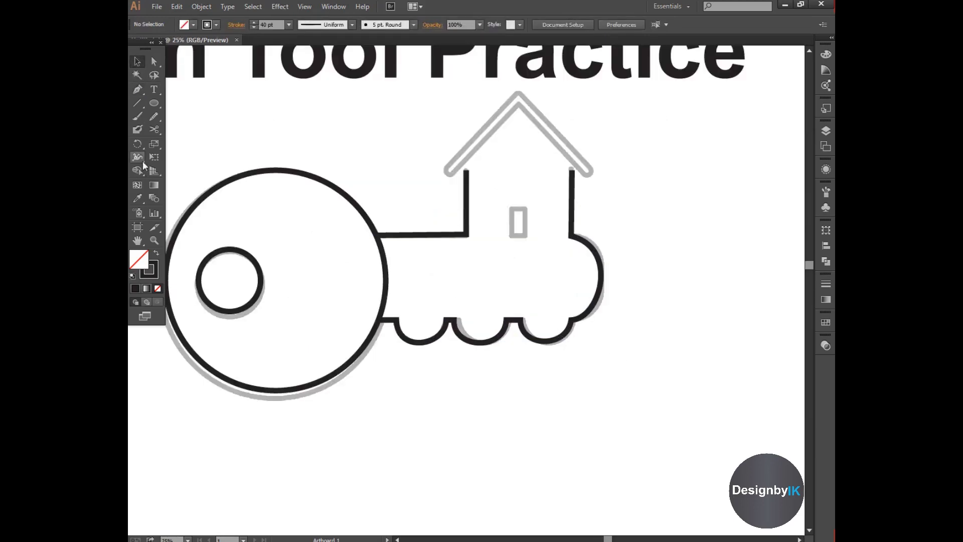
Step: Trace the house's small window with a black-outlined rectangle
left_click_drag(140, 90, 206, 89)
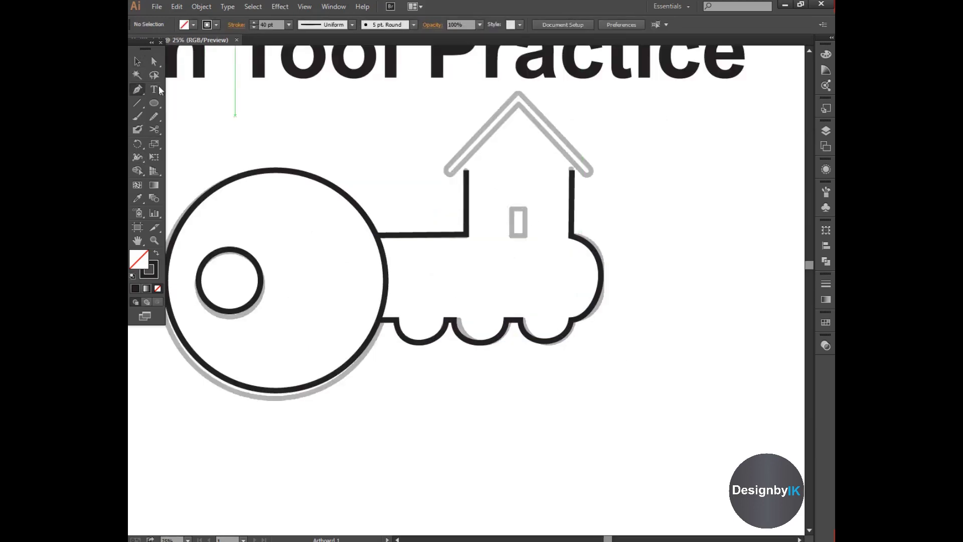
left_click_drag(153, 103, 209, 109)
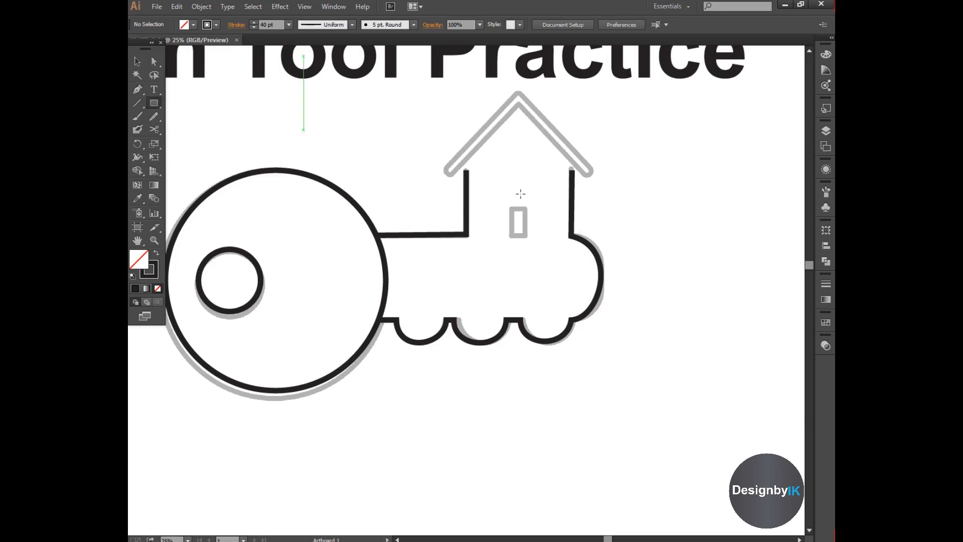
left_click_drag(511, 207, 527, 238)
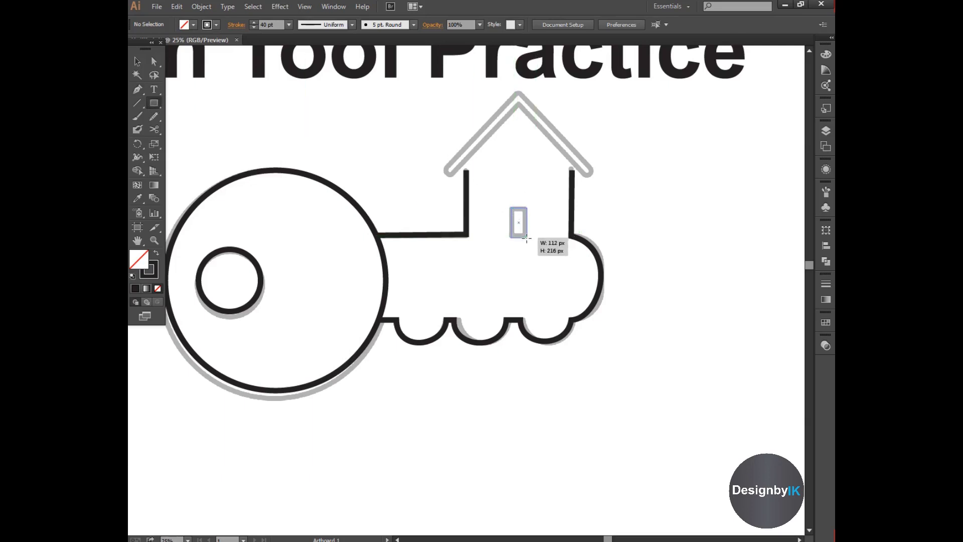
key("v")
left_click(592, 218)
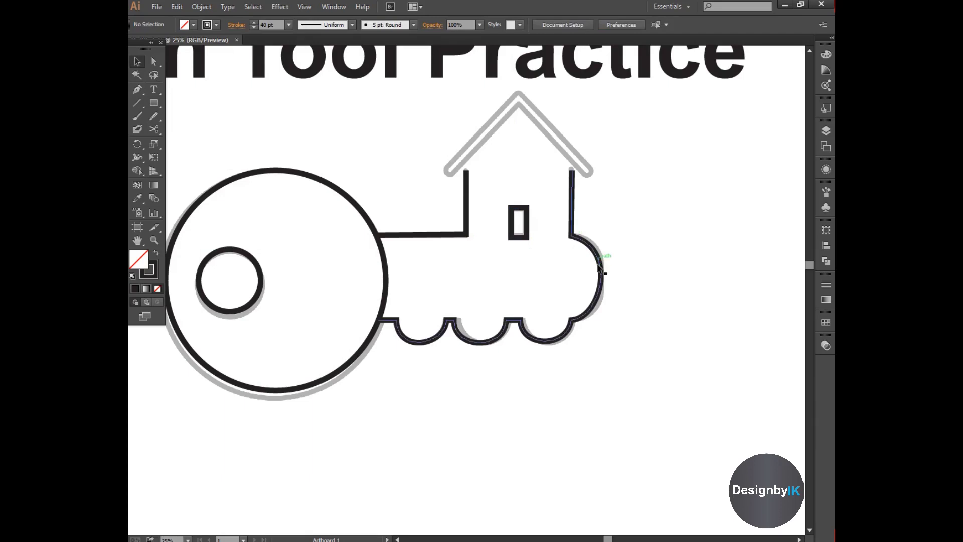
scroll(480, 171, "up", 2)
left_click_drag(156, 104, 230, 104)
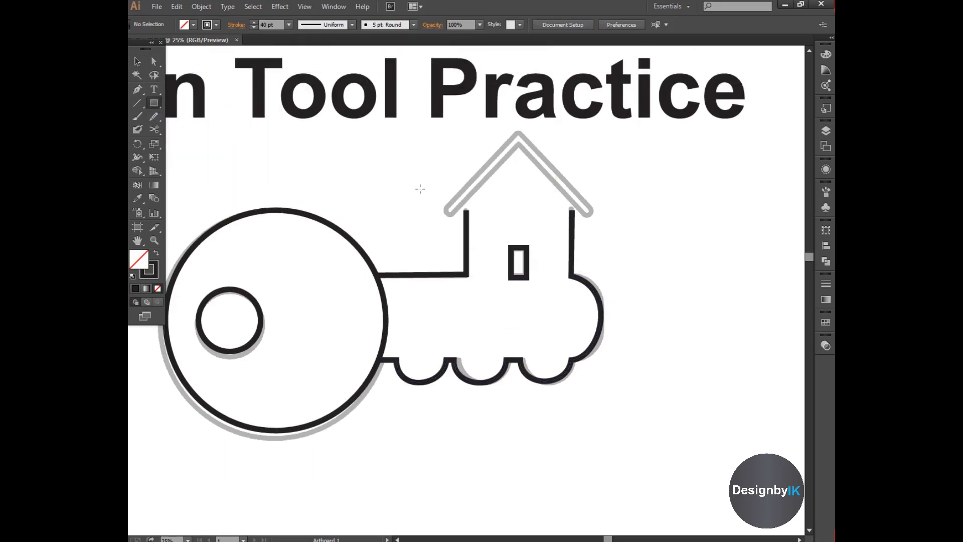
left_click_drag(139, 91, 231, 91)
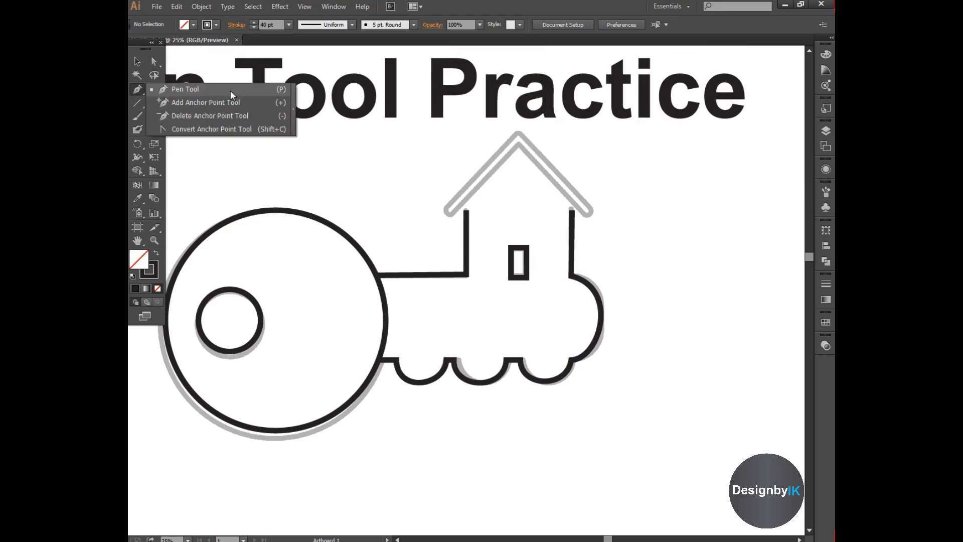
left_click(453, 212)
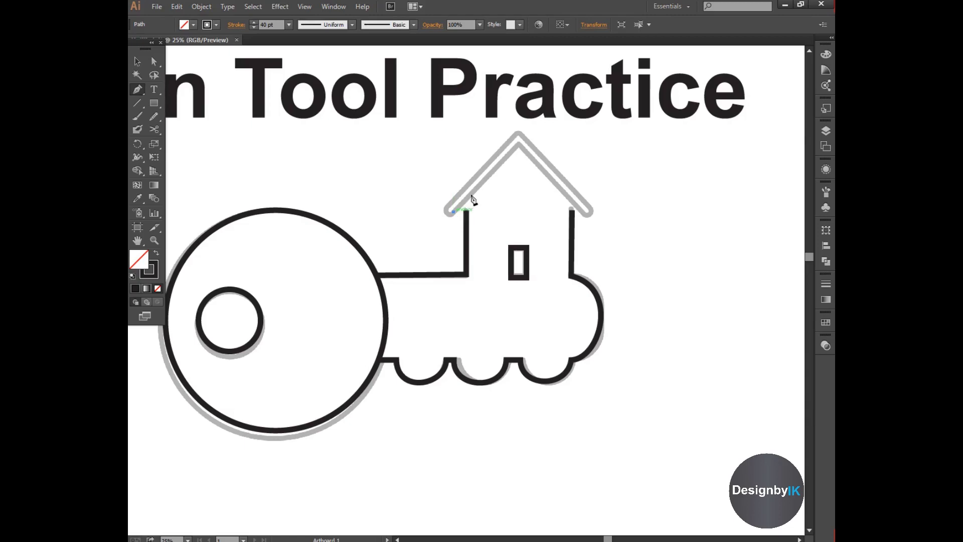
left_click(519, 145)
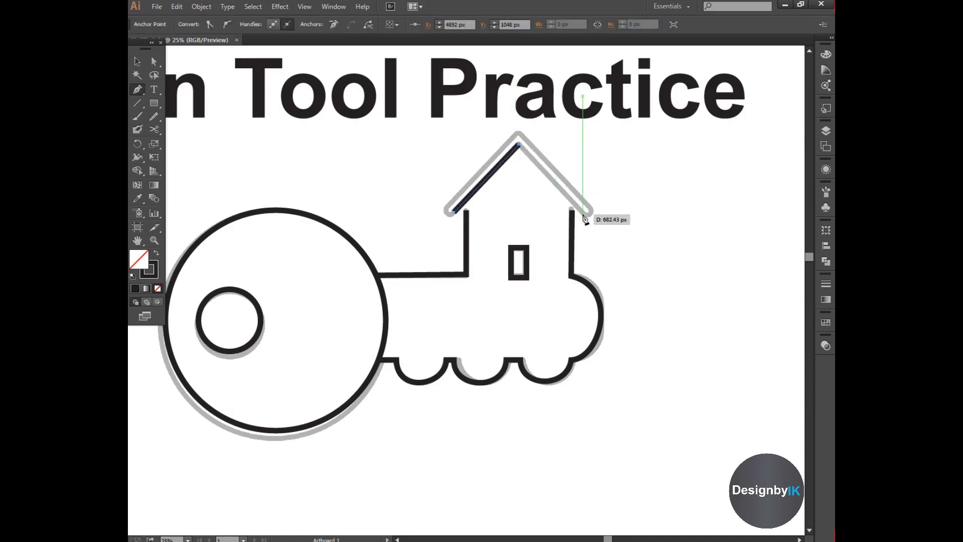
left_click(583, 213)
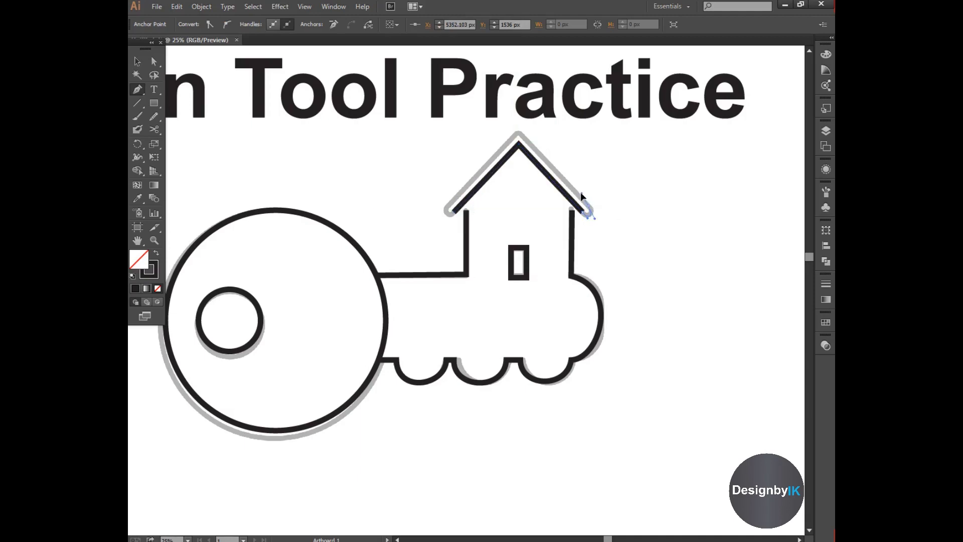
key("Delete")
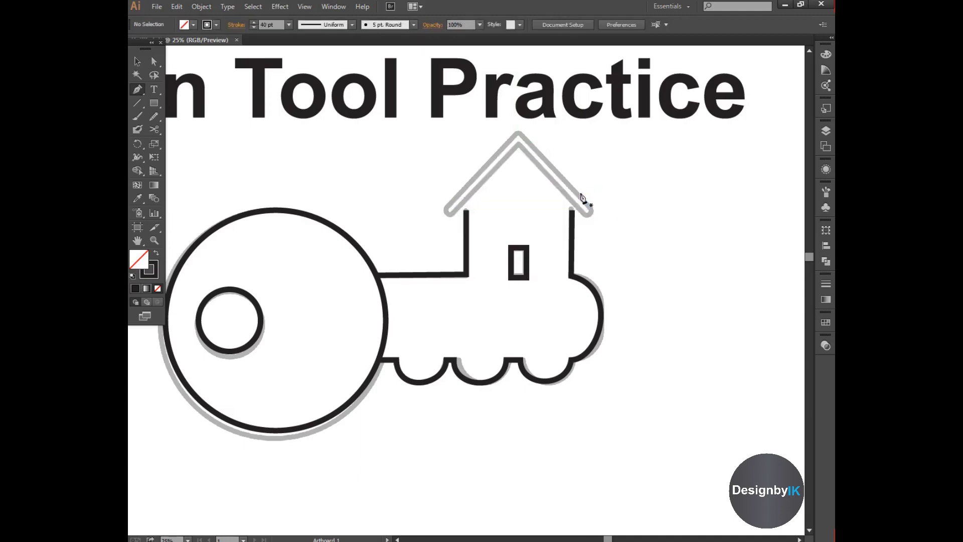
Step: Draw a tall thin rounded bar, move it beside the house, and narrow it
left_click_drag(154, 103, 188, 113)
left_click_drag(374, 147, 388, 246)
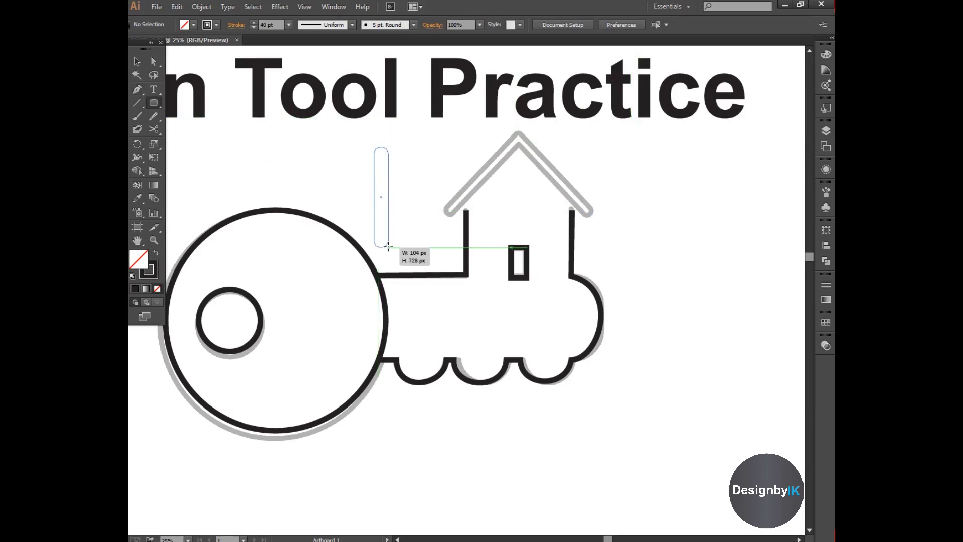
left_click(137, 60)
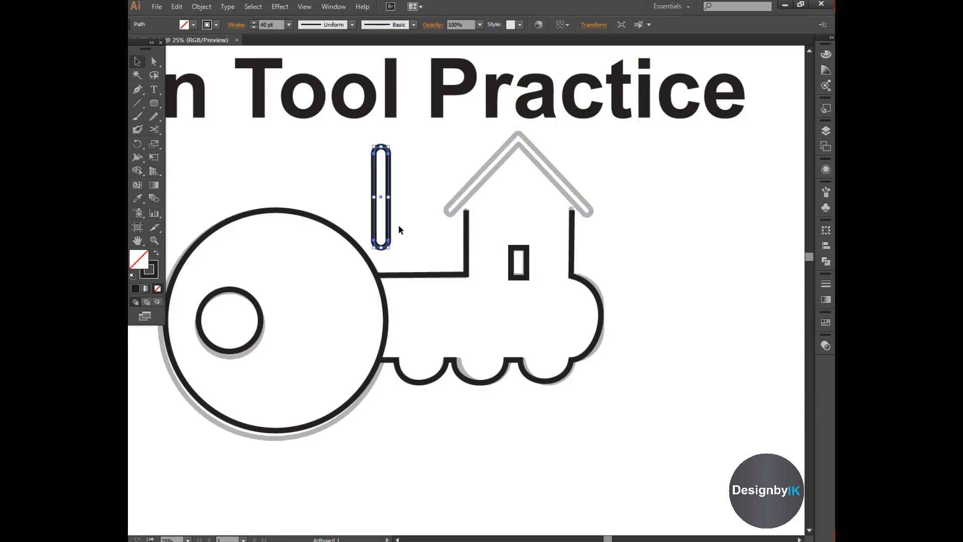
mouse_move(389, 232)
left_mouse_down()
mouse_move(673, 212)
mouse_move(665, 210)
left_mouse_up()
left_click_drag(664, 262, 670, 271)
left_click(679, 269)
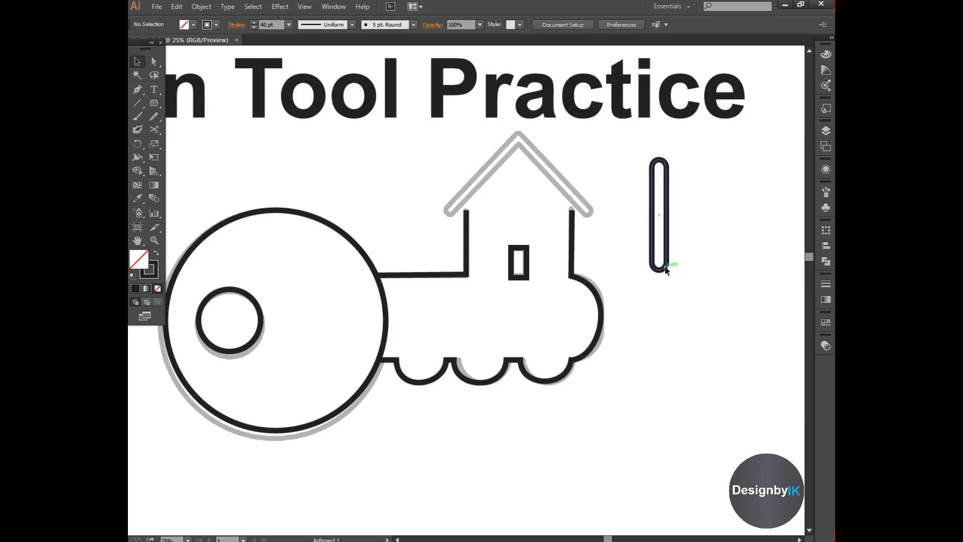
Step: Rotate the bar diagonally and fit it along the roof's left slope
left_click(666, 270)
mouse_move(670, 275)
left_mouse_down()
mouse_move(635, 282)
mouse_move(652, 277)
left_mouse_up()
left_click(653, 243)
mouse_move(647, 241)
left_mouse_down()
mouse_move(483, 213)
mouse_move(523, 134)
mouse_move(545, 134)
left_mouse_up()
left_click_drag(493, 167, 500, 176)
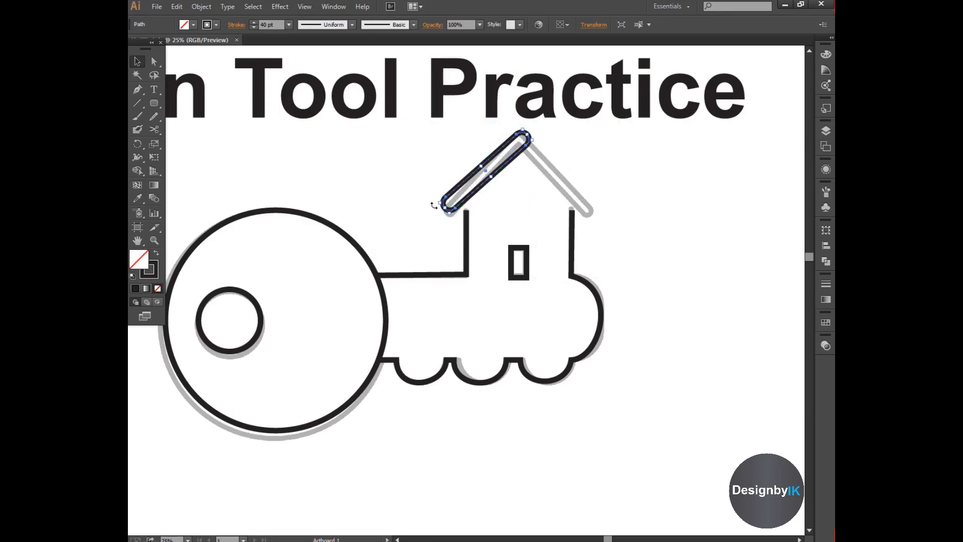
left_click_drag(436, 207, 430, 168)
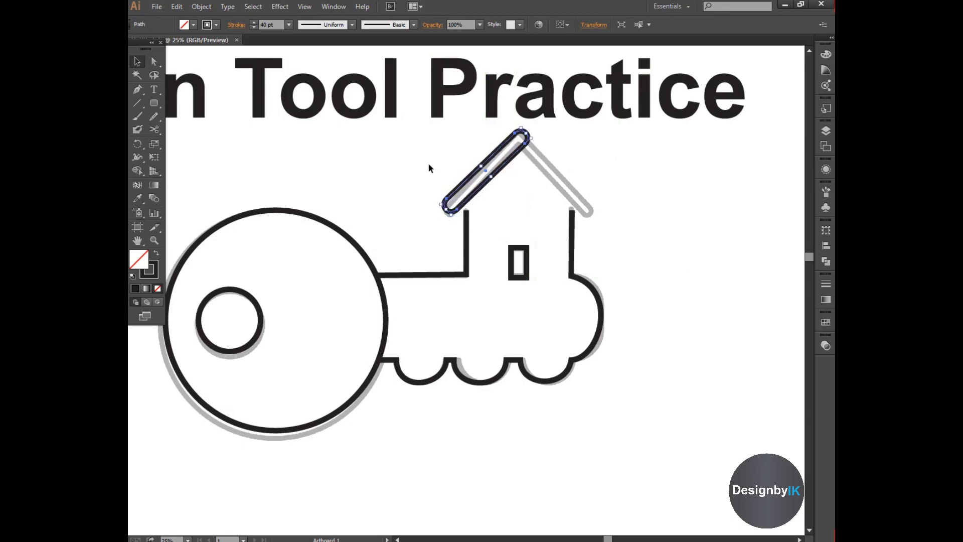
Step: Reflect a vertical copy of the roof bar and position it along the right roof slope
right_click(484, 187)
left_click(641, 376)
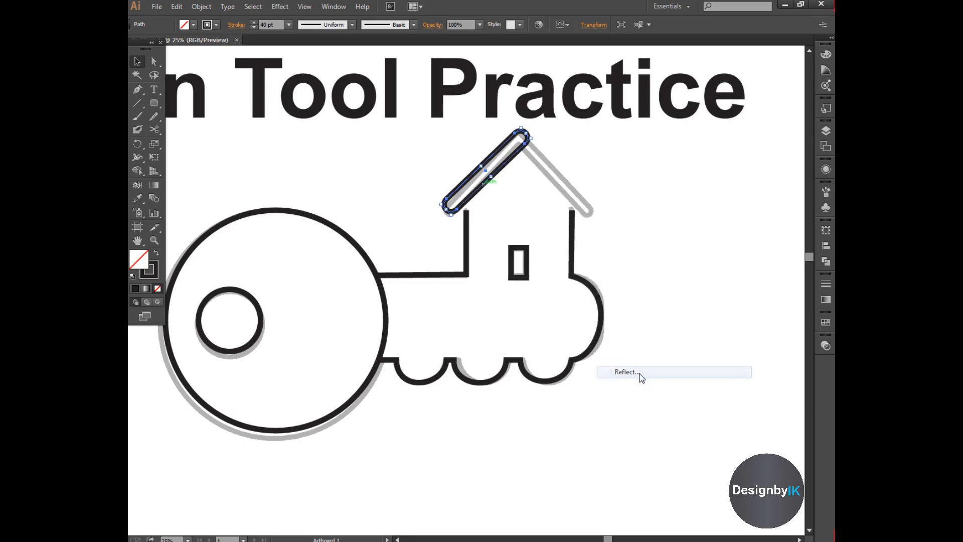
left_click(471, 337)
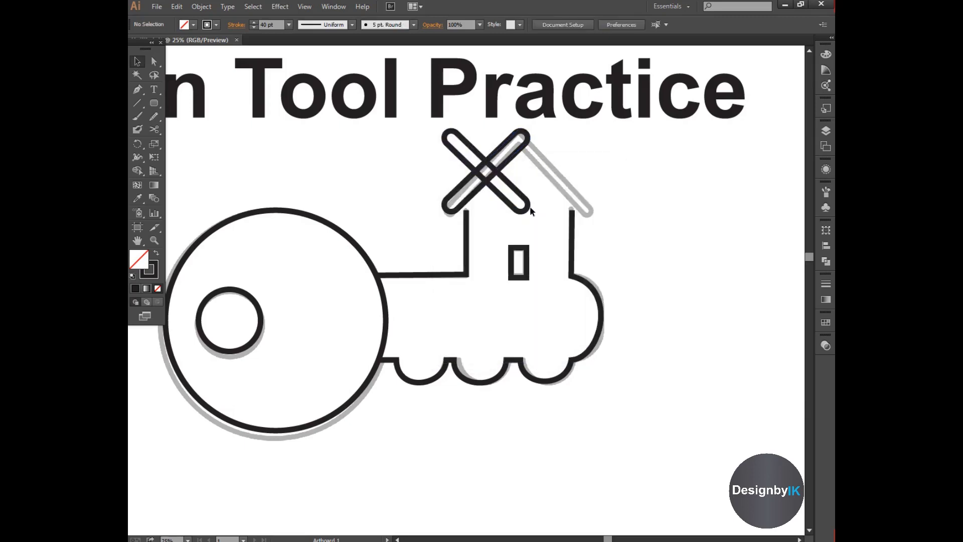
mouse_move(572, 217)
left_mouse_down()
mouse_move(607, 217)
mouse_move(588, 212)
left_mouse_up()
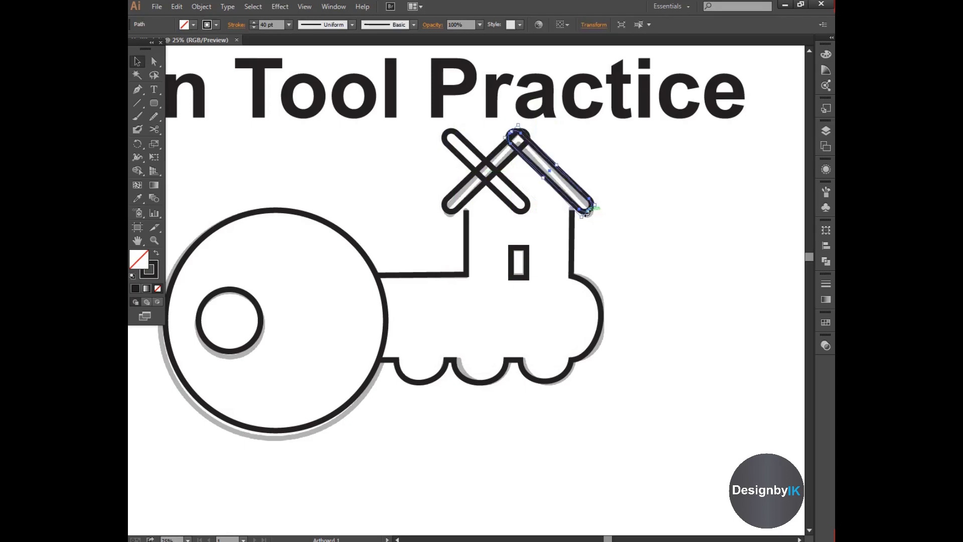
left_click_drag(525, 216, 526, 212)
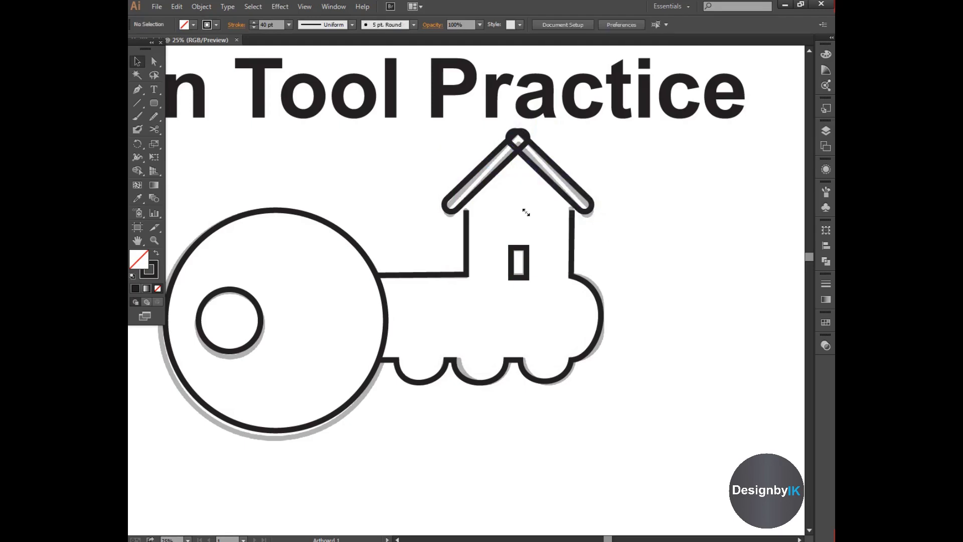
left_click(592, 214)
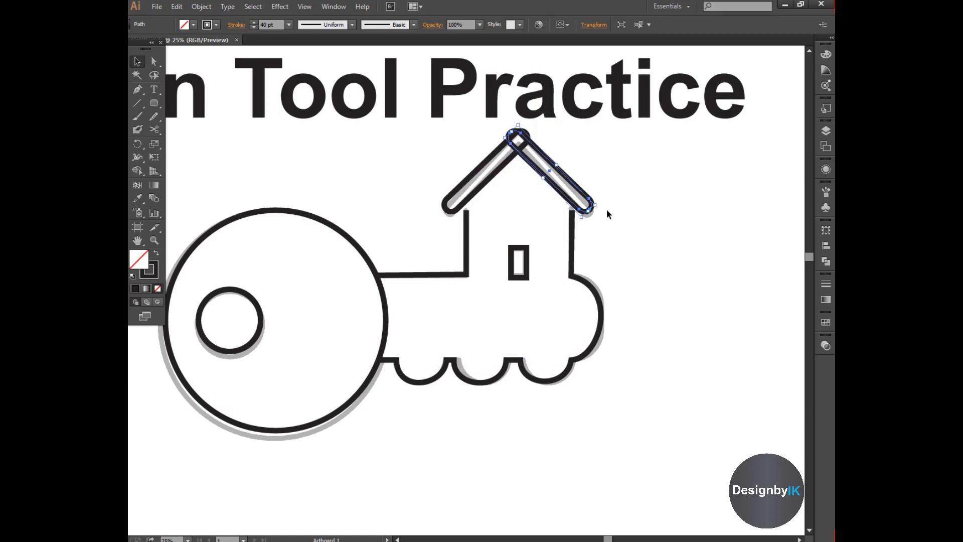
left_click_drag(551, 170, 551, 165)
Step: Zoom in and line up the right roof bar with the left one at the peak
left_click(591, 166)
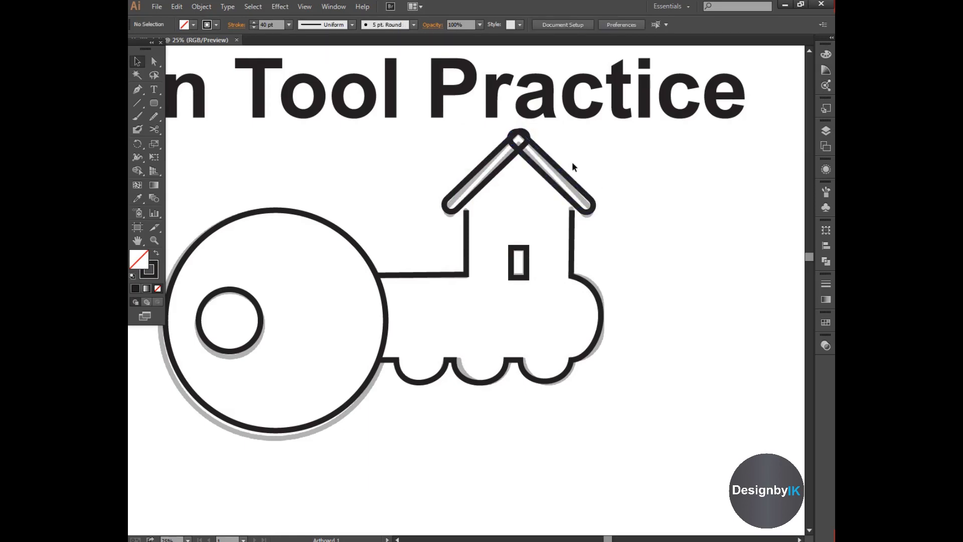
scroll(555, 162, "up", 2)
scroll(497, 186, "up", 2)
left_click_drag(504, 173, 549, 169)
left_click(539, 164)
Step: Merge both roof bars into one chevron shape with the Shape Builder tool
left_click_drag(427, 138, 527, 194)
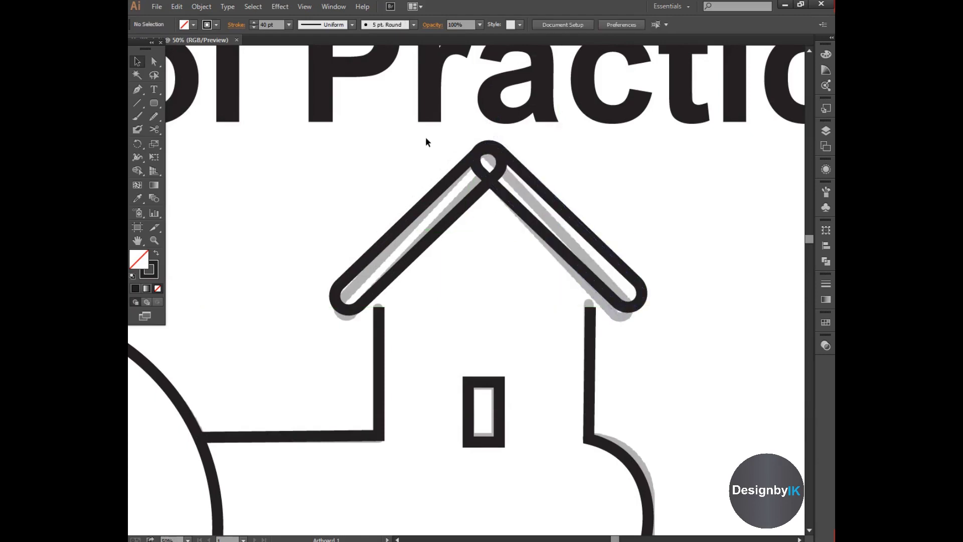
left_click_drag(137, 171, 233, 170)
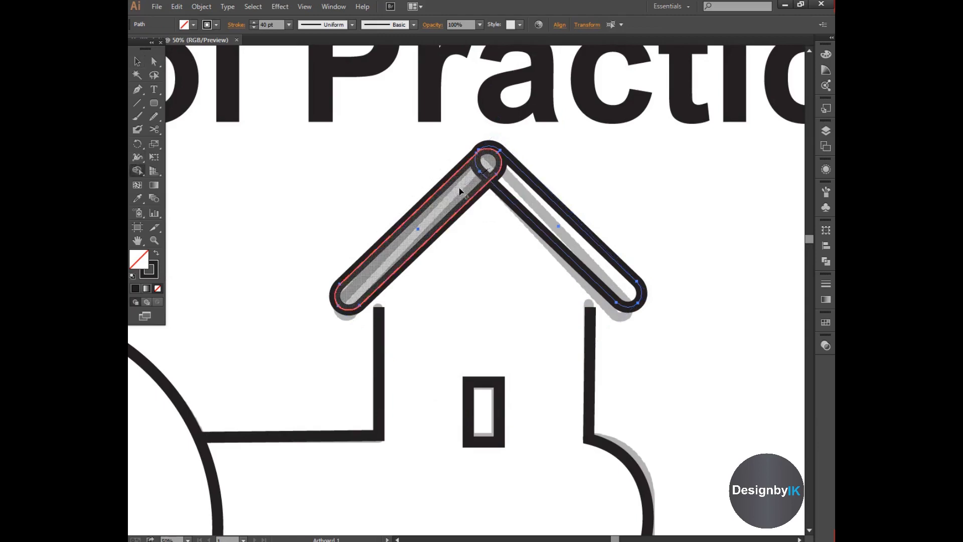
left_click_drag(489, 176, 552, 226)
key("v")
left_click(332, 173)
scroll(354, 182, "down", 2, "alt")
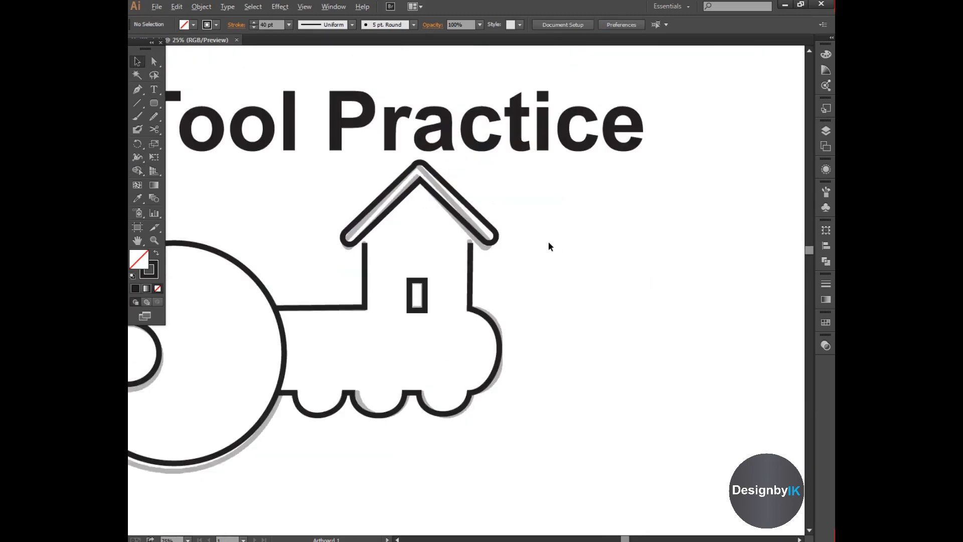
Step: Marquee-select all the traced key artwork and group it
scroll(551, 243, "down", 1)
left_click_drag(222, 230, 579, 387)
right_click(516, 327)
left_click(549, 388)
left_click(563, 366)
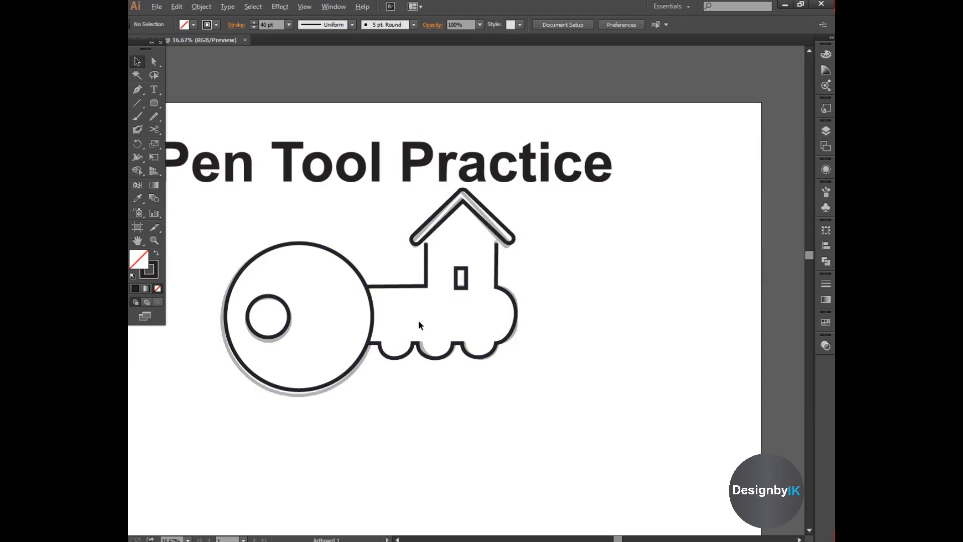
Step: Drag the key group below the faded template and recentre the artboard view
scroll(422, 336, "down", 2, "alt")
left_click_drag(432, 339, 430, 437)
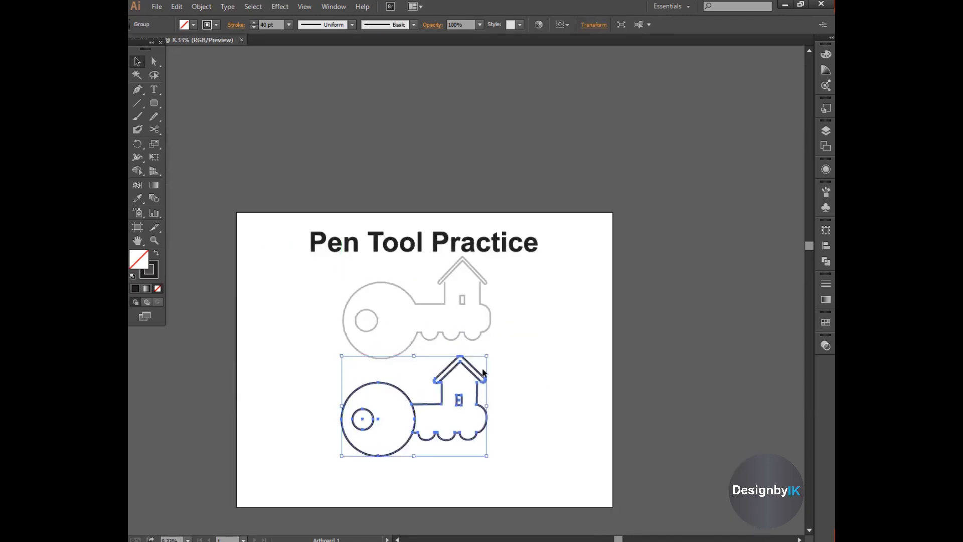
scroll(487, 372, "down", 1)
scroll(427, 343, "up", 1, "alt")
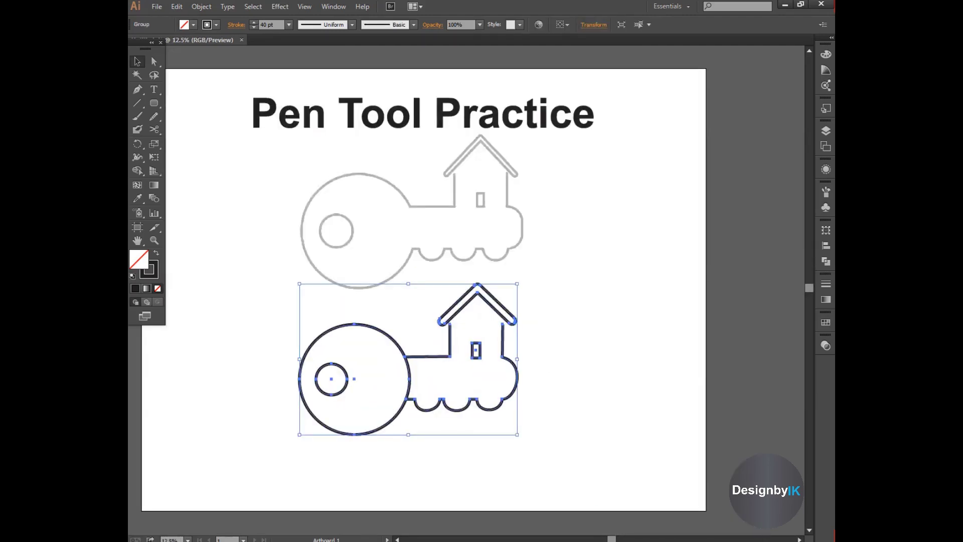
left_click_drag(611, 539, 596, 540)
left_click(494, 417)
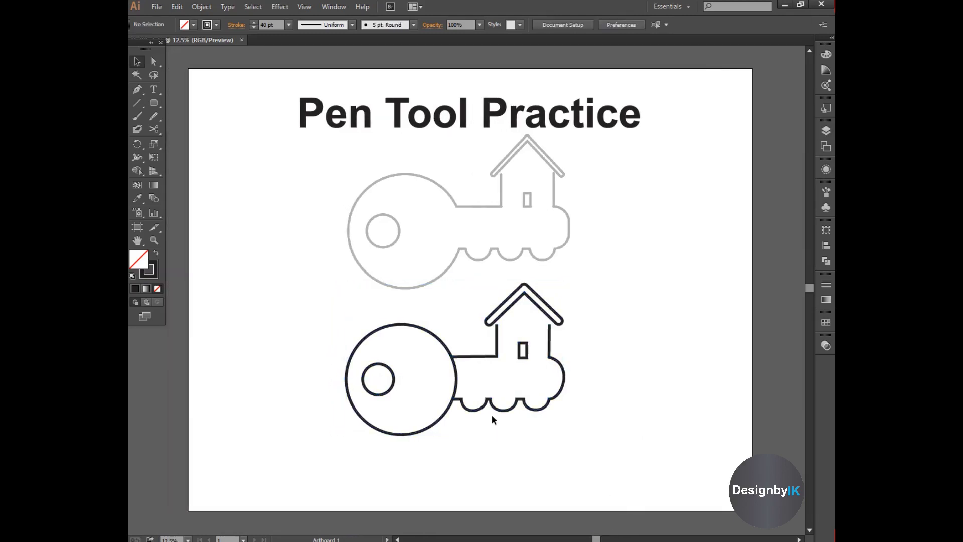
scroll(507, 422, "down", 1)
Step: Enlarge the key group from a corner and nudge it slightly down and right
left_click(540, 396)
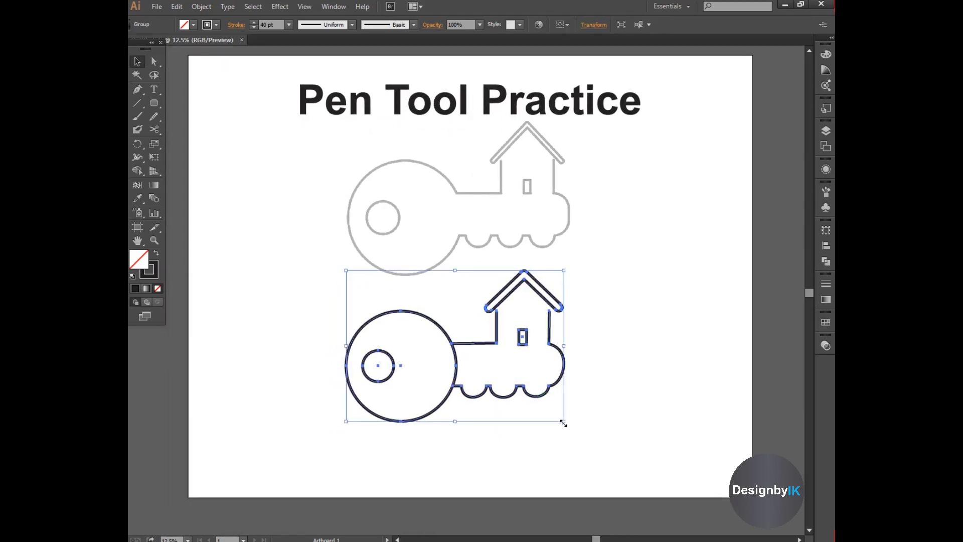
left_click_drag(563, 423, 586, 437)
left_click(613, 425)
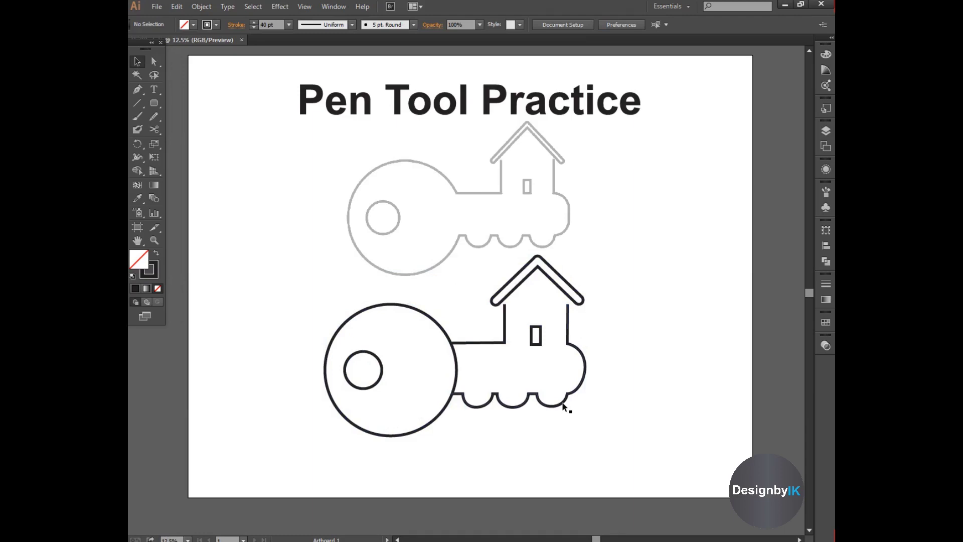
left_click_drag(562, 405, 573, 421)
left_click(627, 414)
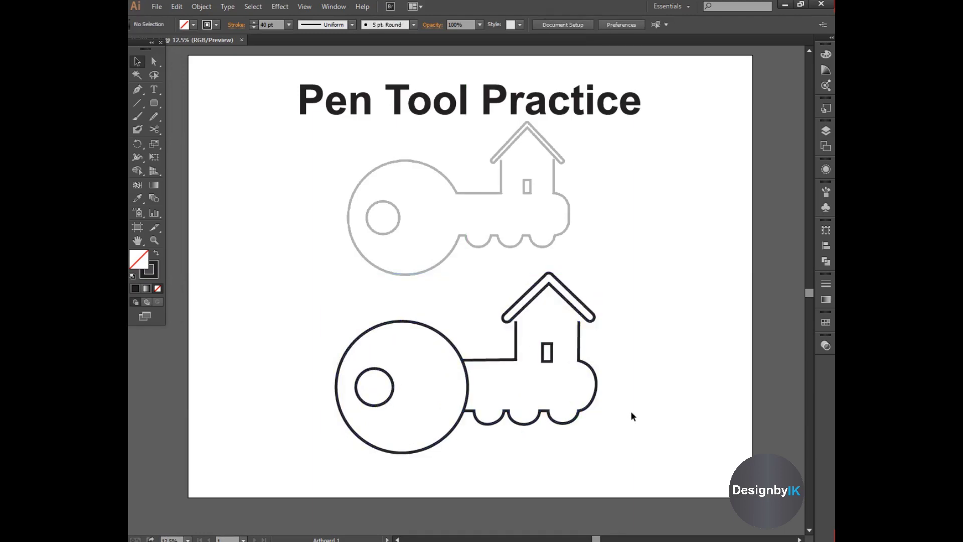